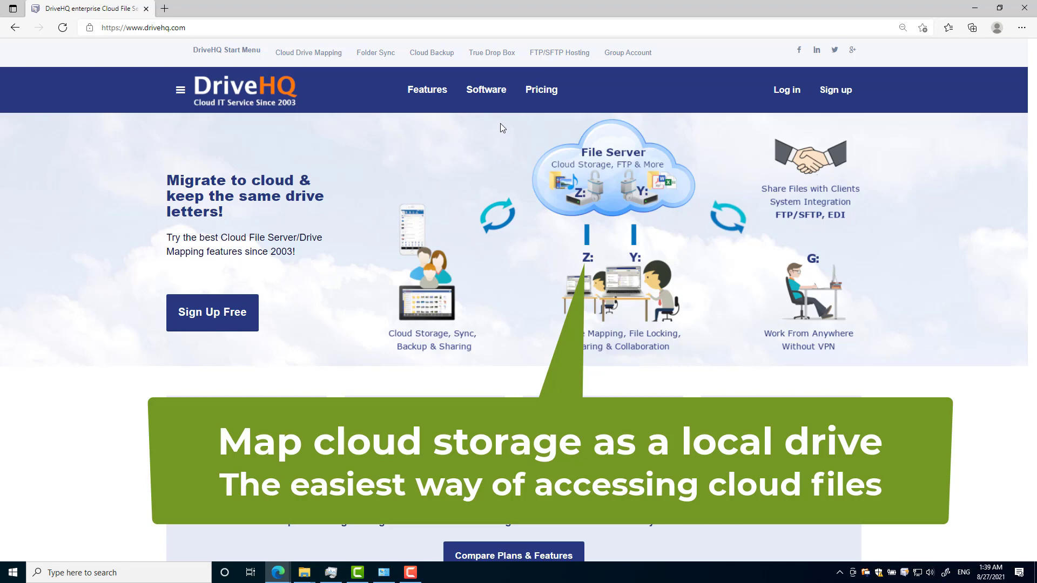
Download the WebDAV Drive Mapping Tool installer from DriveHQ's software page
click(488, 90)
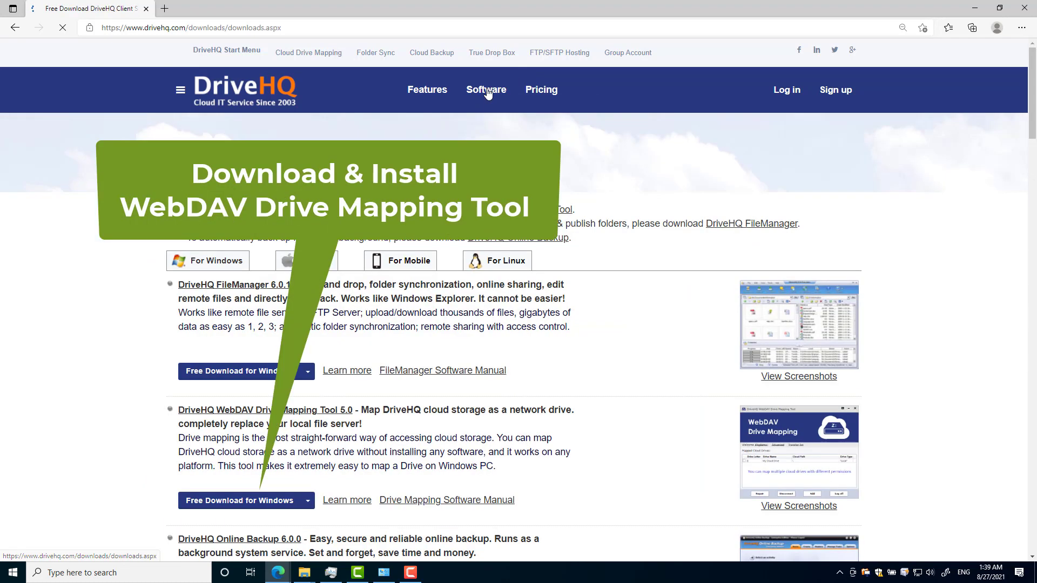
click(273, 501)
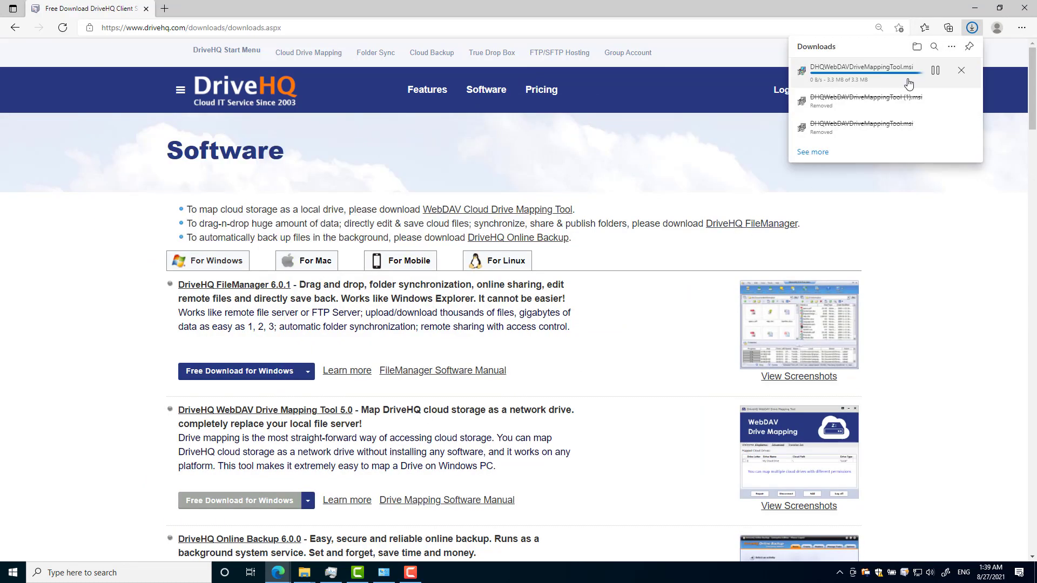
click(936, 70)
Install the mapping tool with the license accepted and default folder, then launch it
double_click(489, 140)
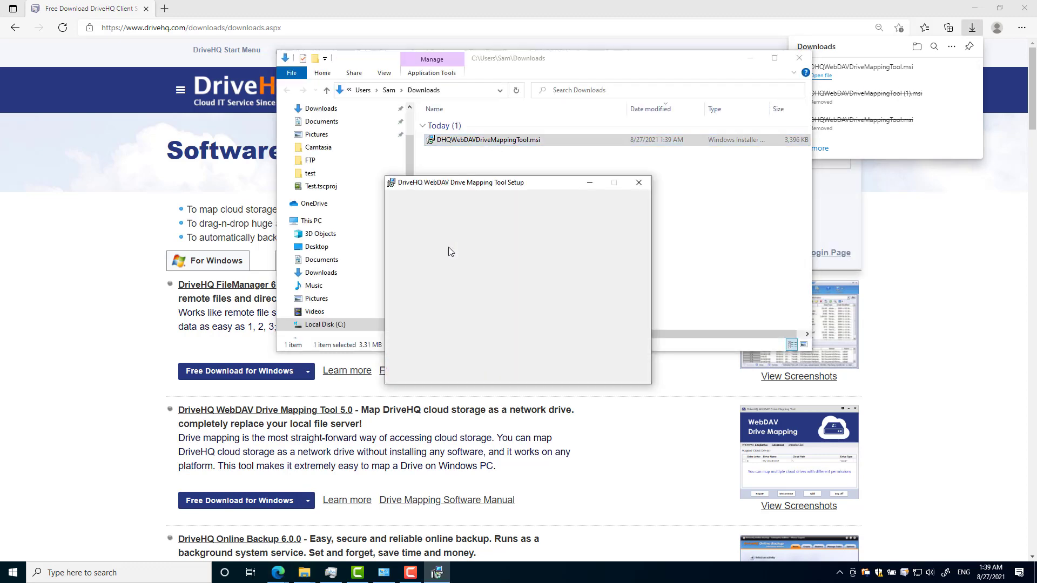
click(574, 370)
click(473, 352)
click(574, 370)
click(575, 371)
click(574, 370)
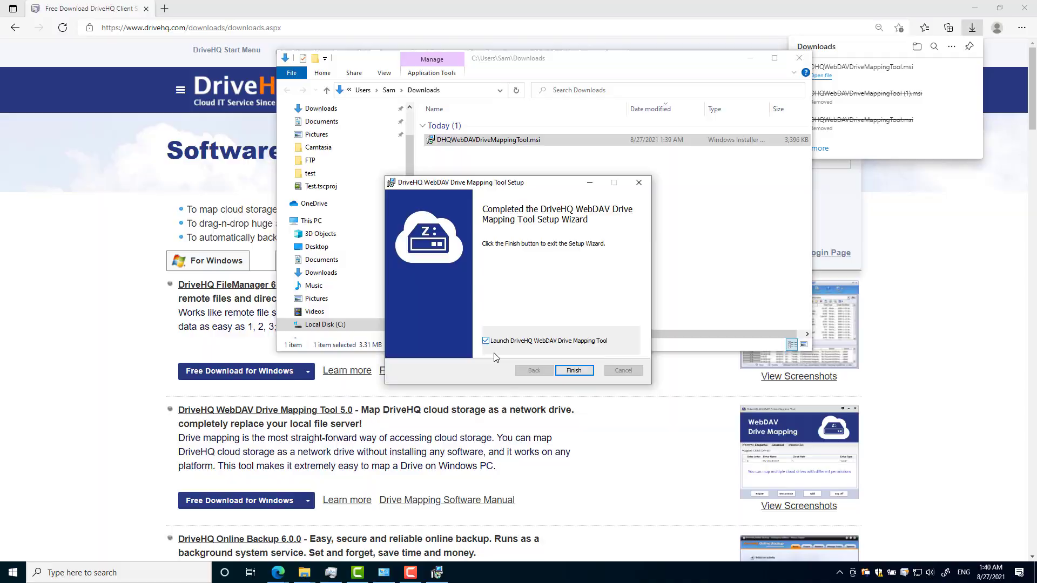
click(574, 370)
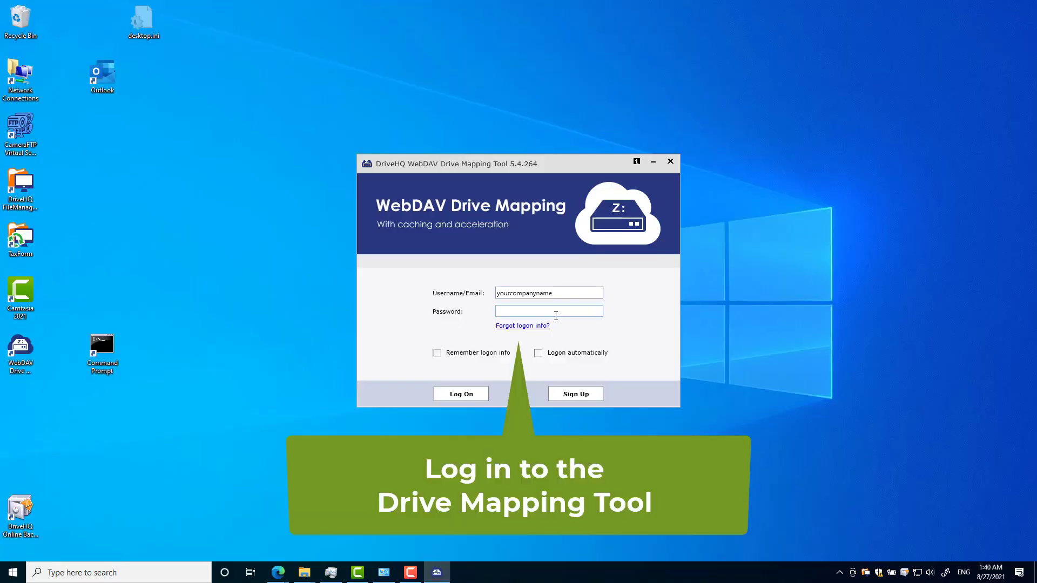
click(541, 313)
Log in with remembered and automatic logon, then map the root \ folder as drive Z:
text(*******)
text(****)
click(437, 353)
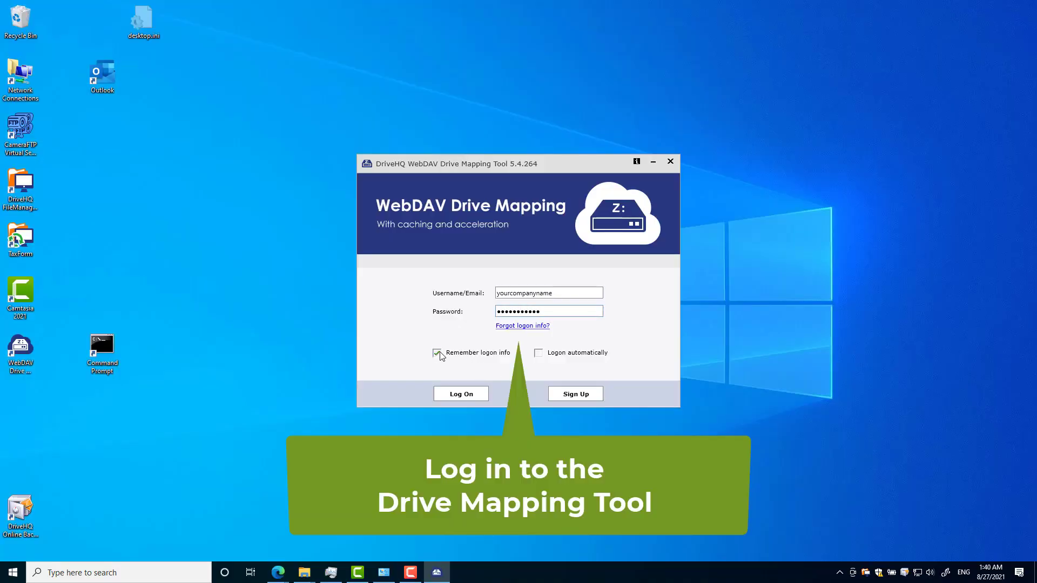
click(539, 353)
click(462, 393)
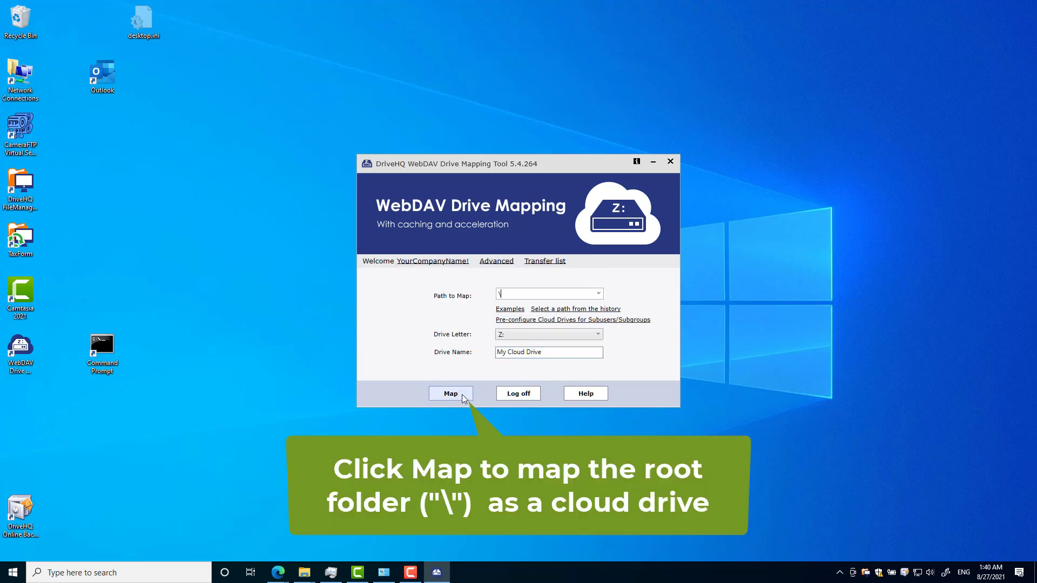
click(451, 394)
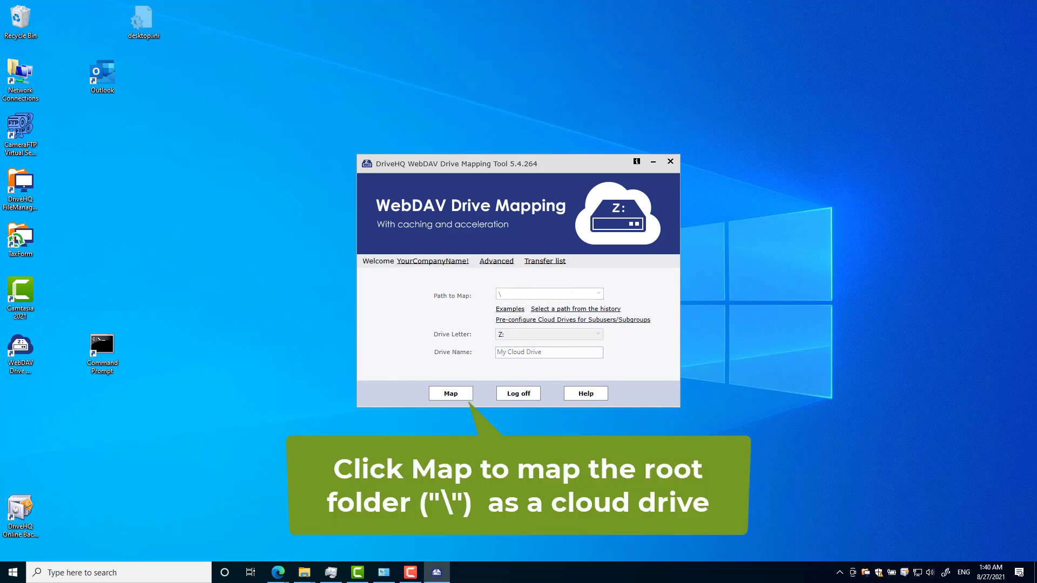
Add 'version 8' to VersionTest.txt in Z:\My Documents and save it to the cloud
click(324, 344)
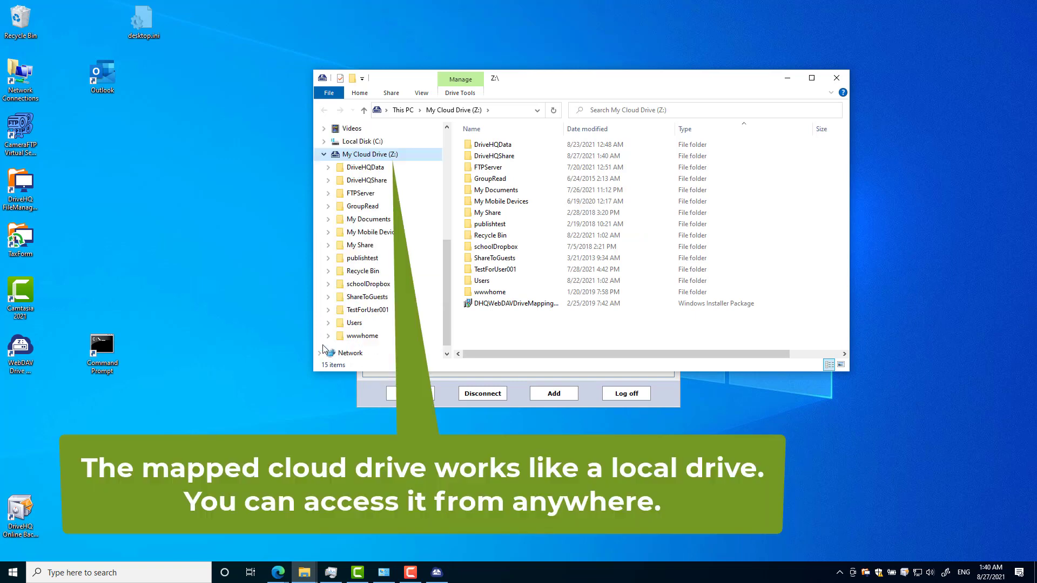
click(368, 219)
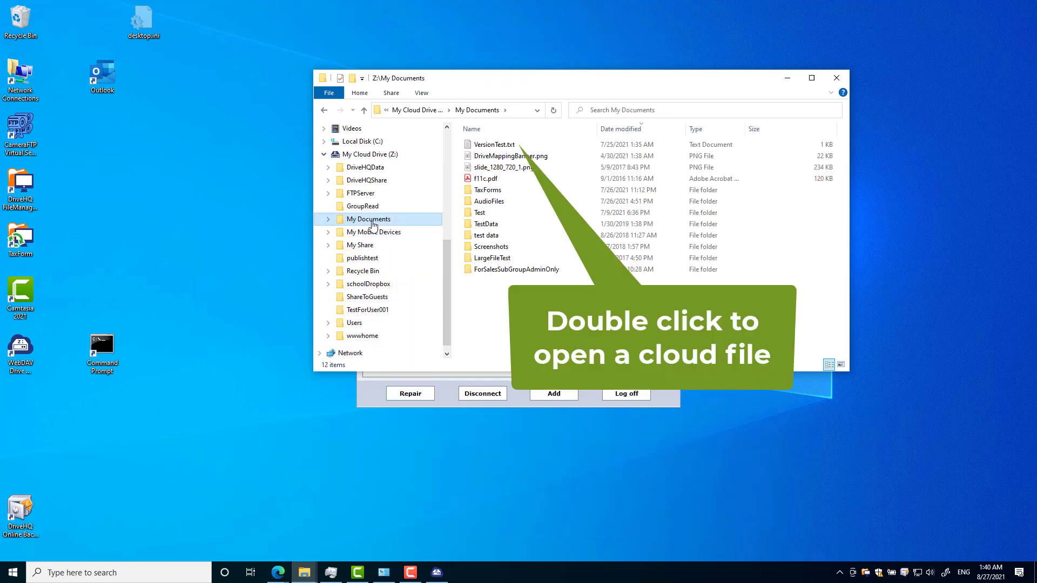
double_click(494, 145)
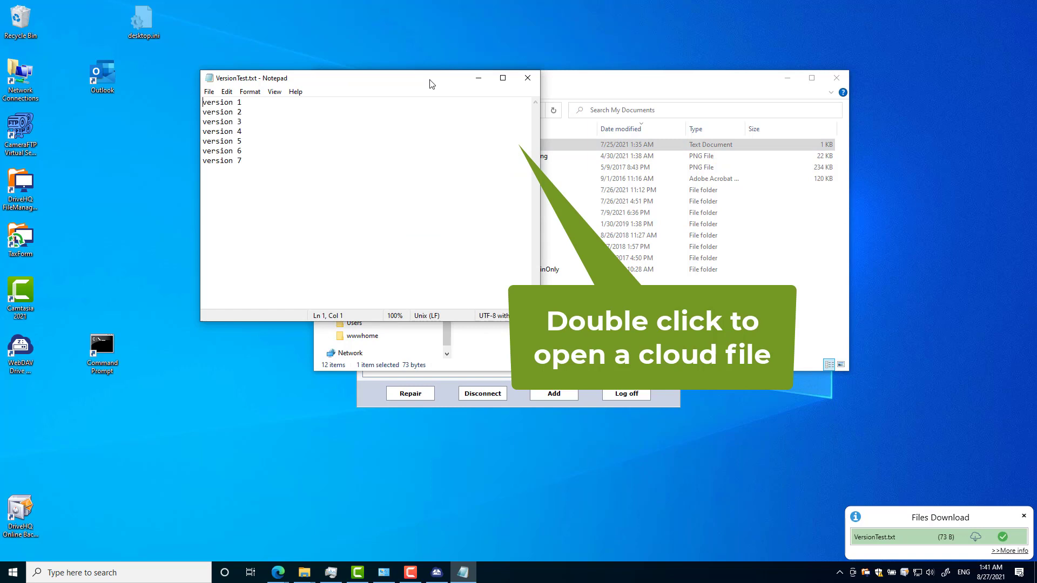
drag(430, 81, 476, 207)
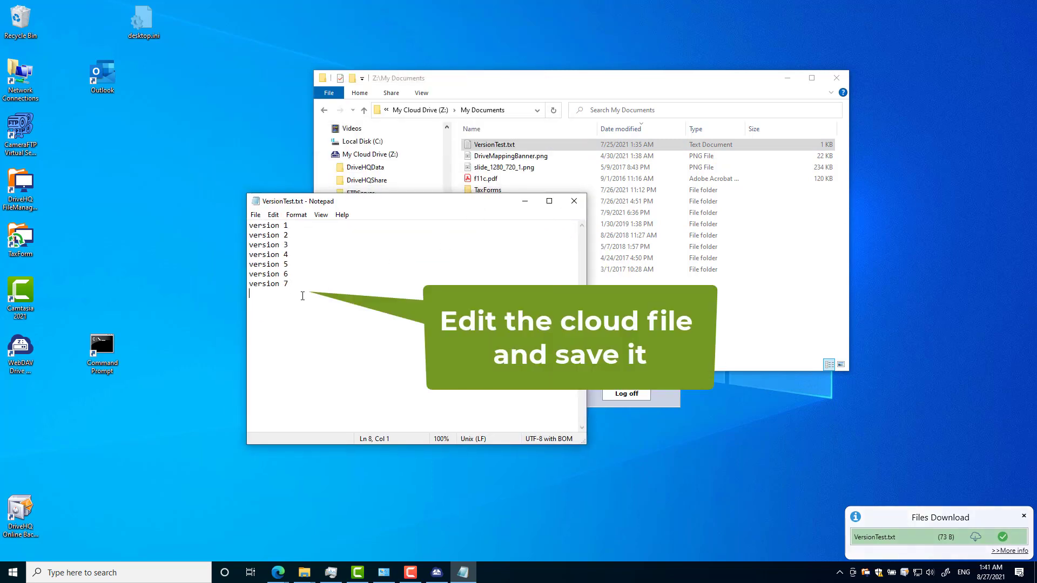
text(version 8)
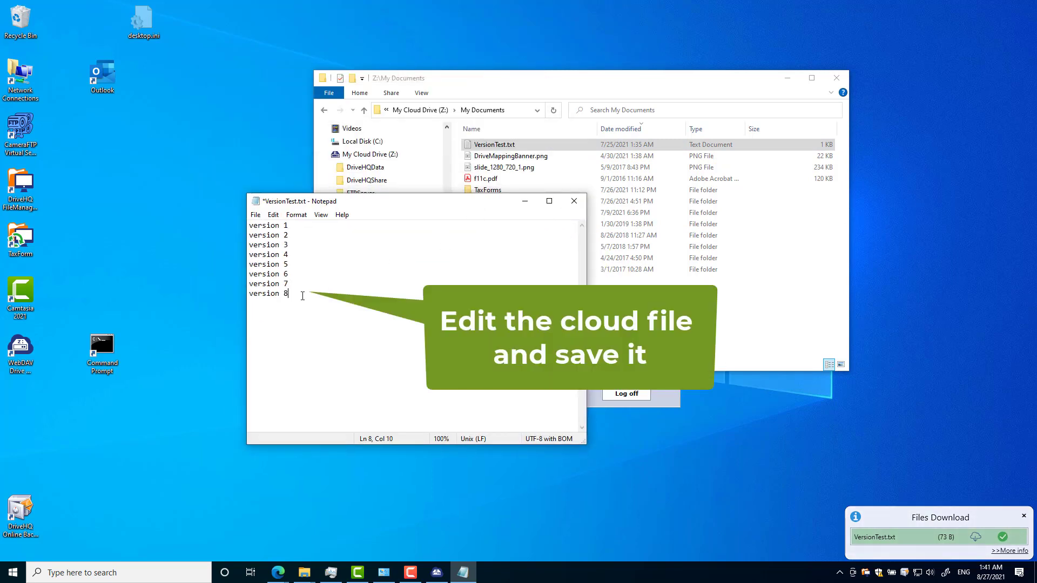
click(574, 201)
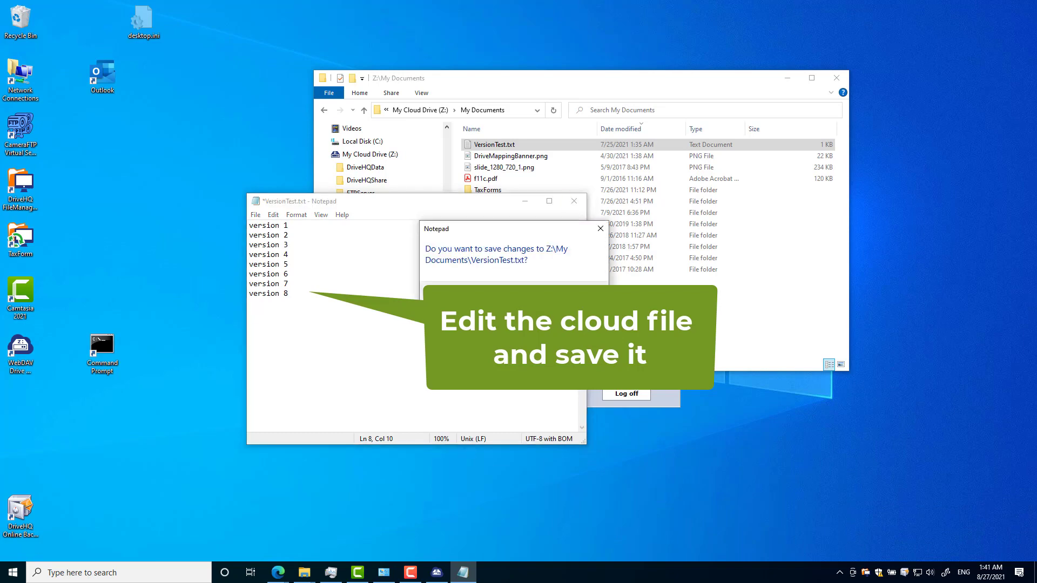
click(488, 292)
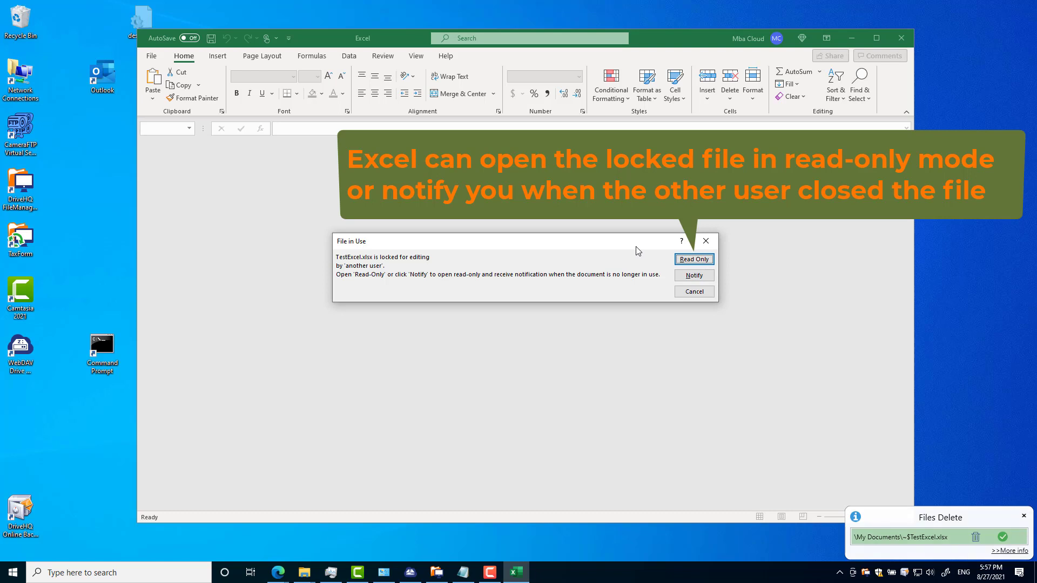
Open TestExcel.xlsx read-only with Notify, then reopen it Read-Write when it becomes available
click(693, 276)
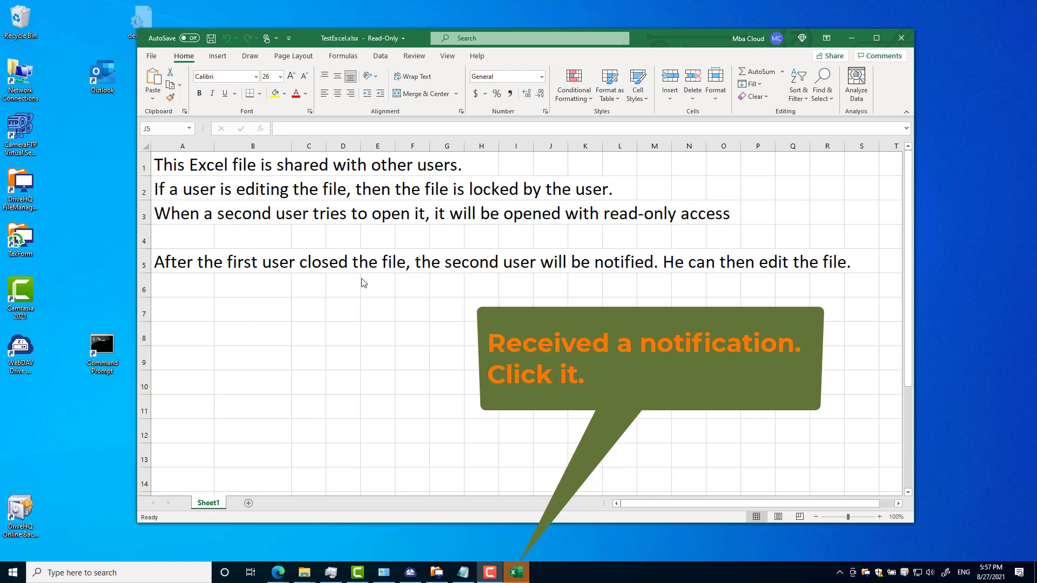
click(525, 572)
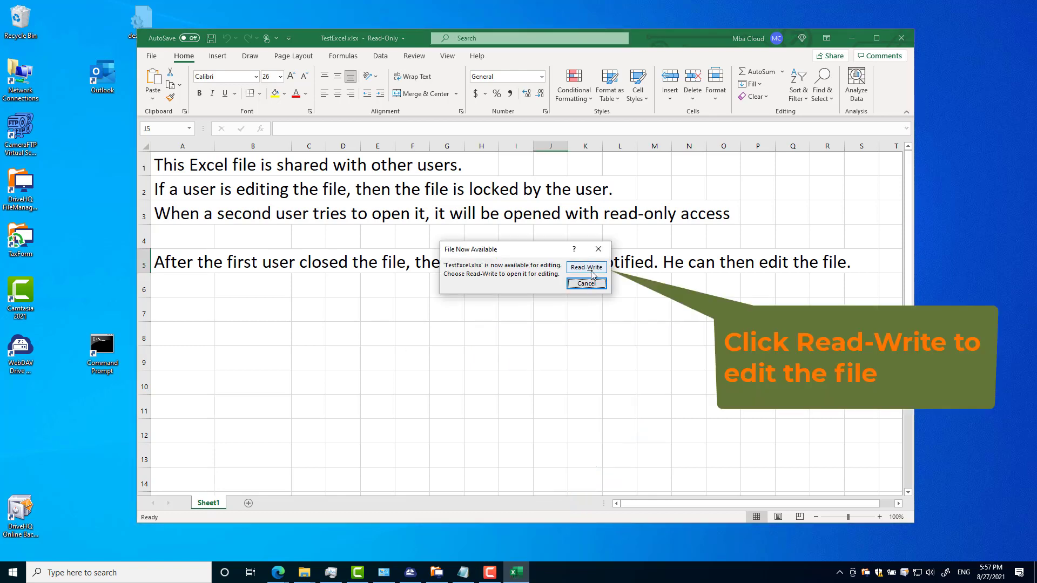
click(593, 273)
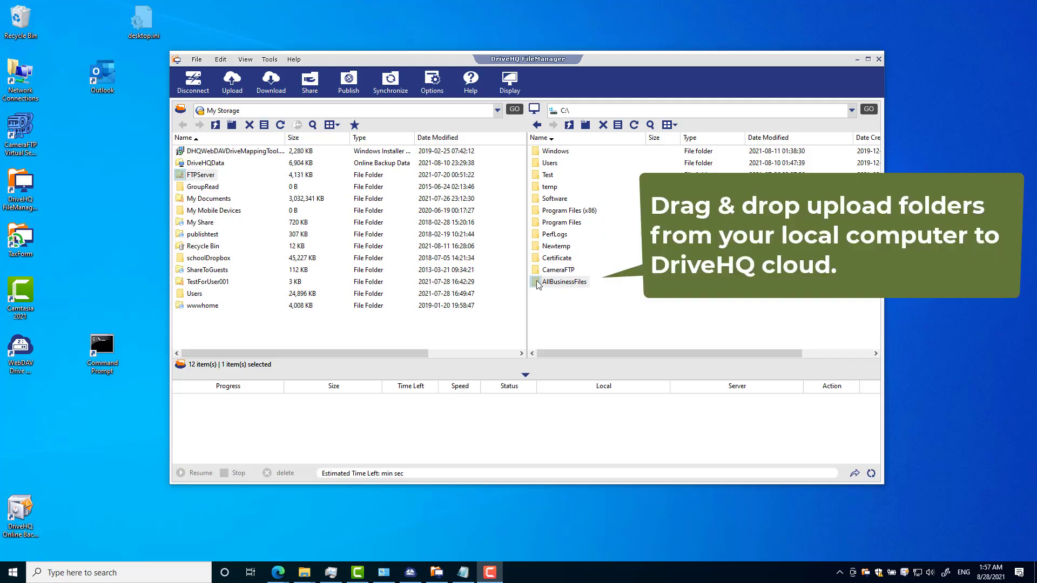
Upload the local AllBusinessFiles folder into the cloud My Storage folder
drag(539, 282, 355, 332)
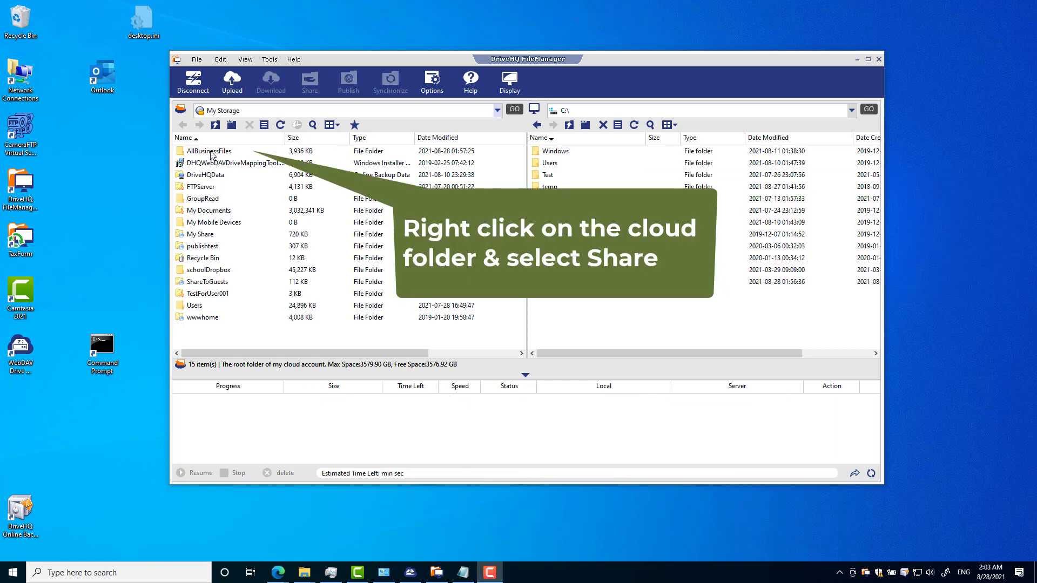
Share AllBusinessFiles with the selected sub-users and the sales subgroup as recipients
right_click(210, 151)
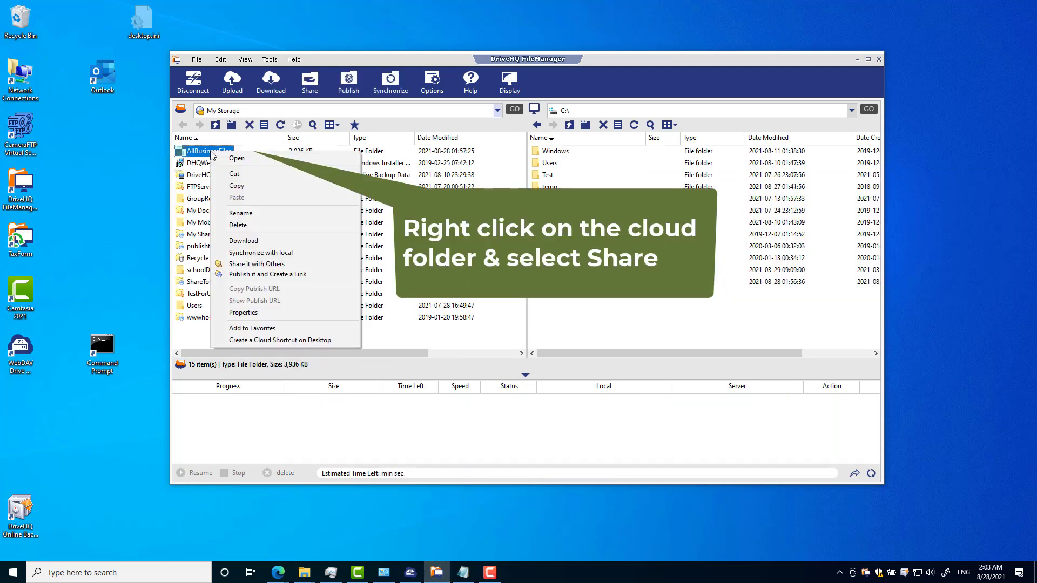
click(269, 265)
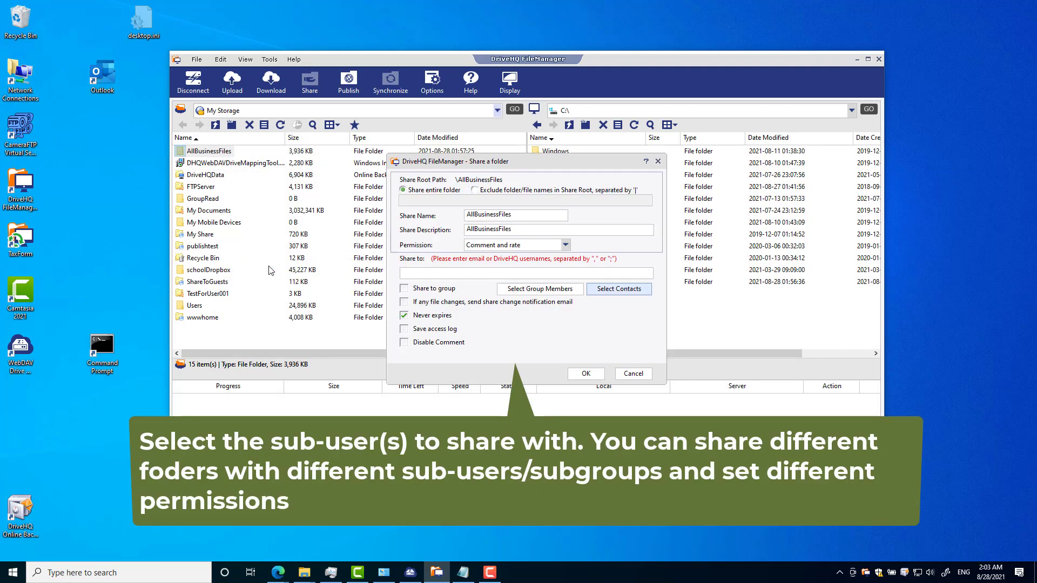
click(540, 289)
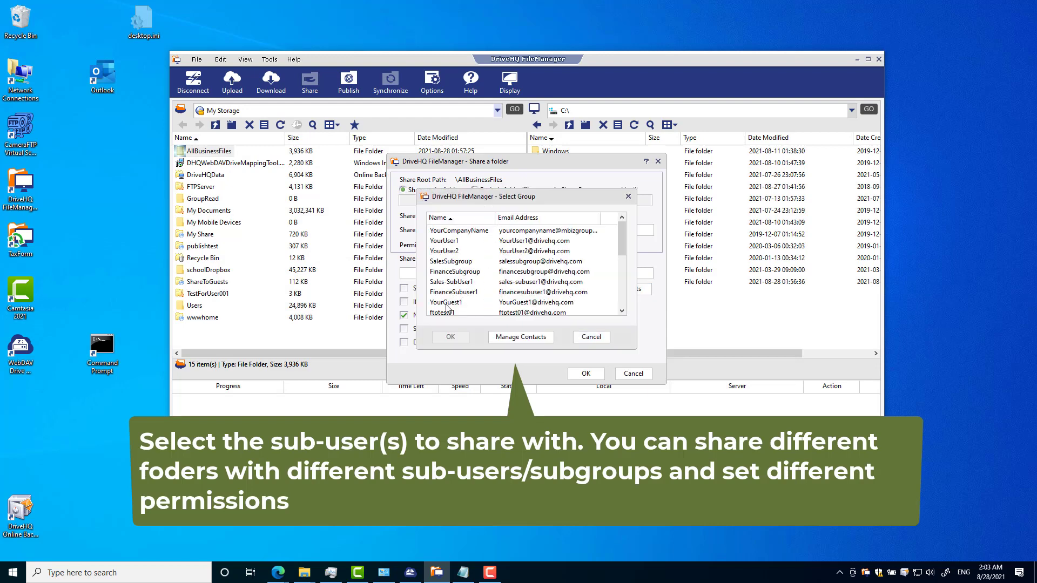
click(444, 240)
shift+click(451, 261)
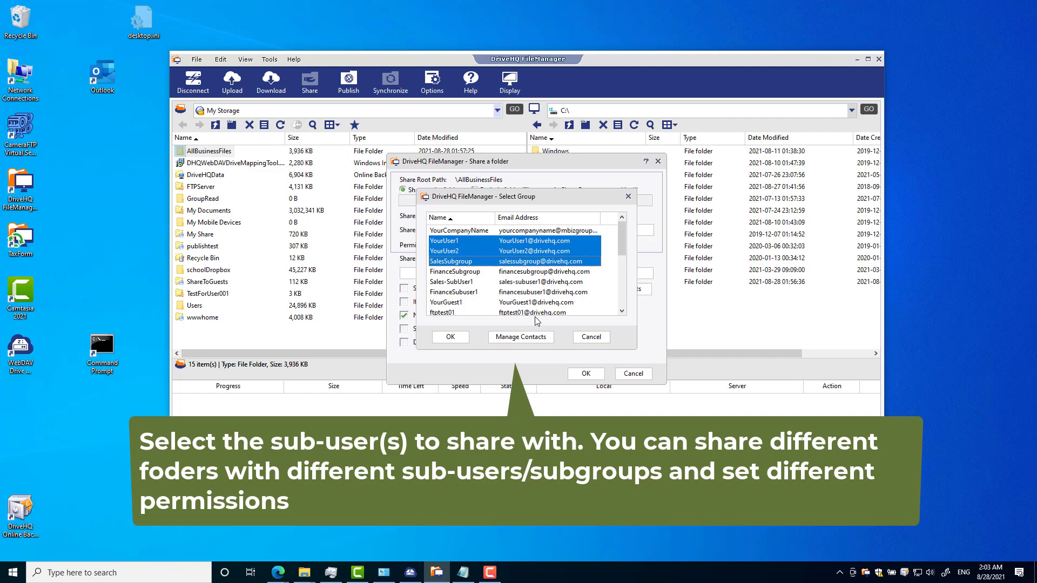
click(450, 337)
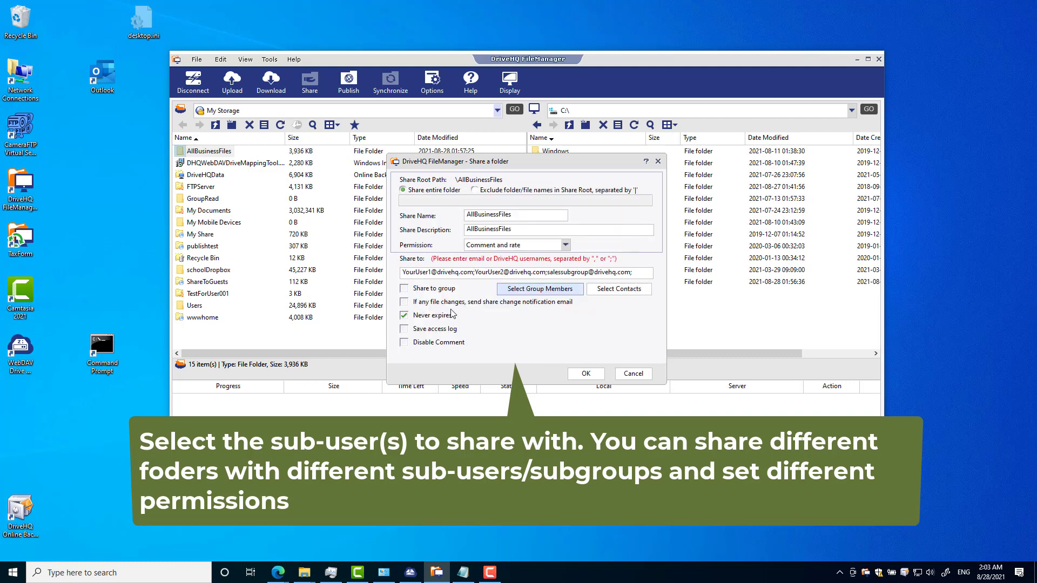
Give the share recipients Full access permission and save the folder share
click(565, 246)
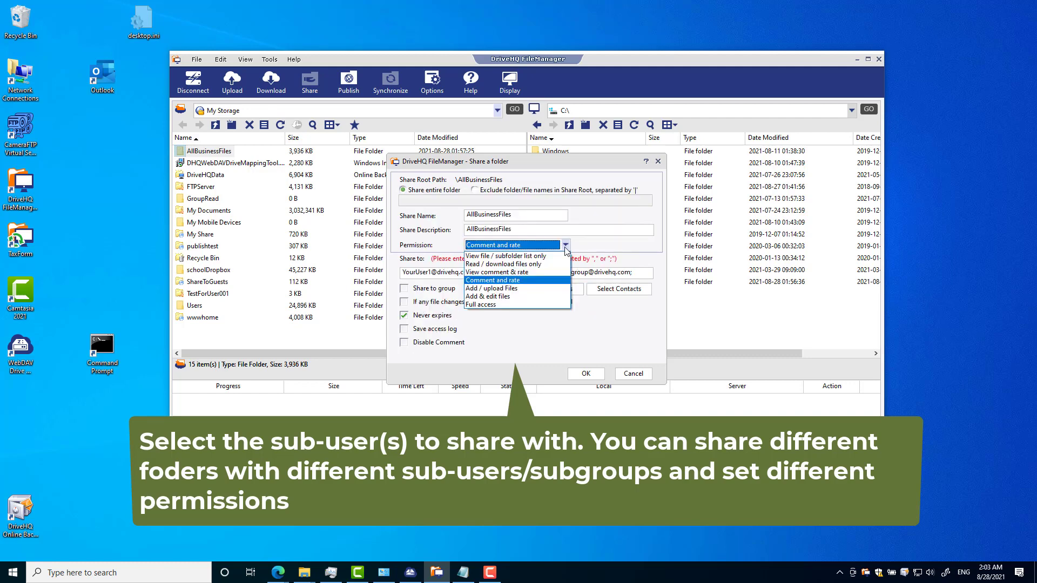
click(481, 304)
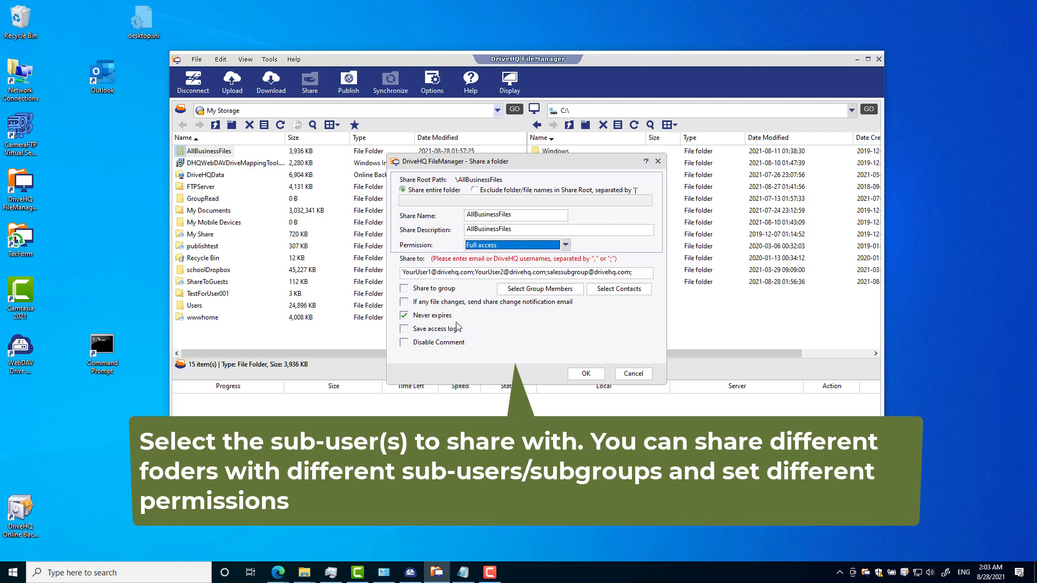
click(587, 374)
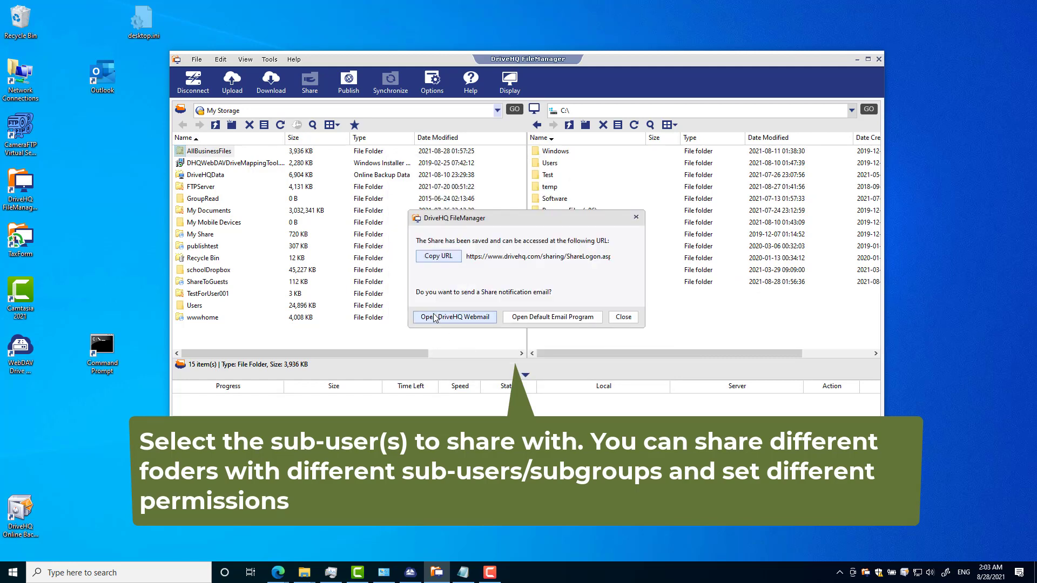
click(608, 318)
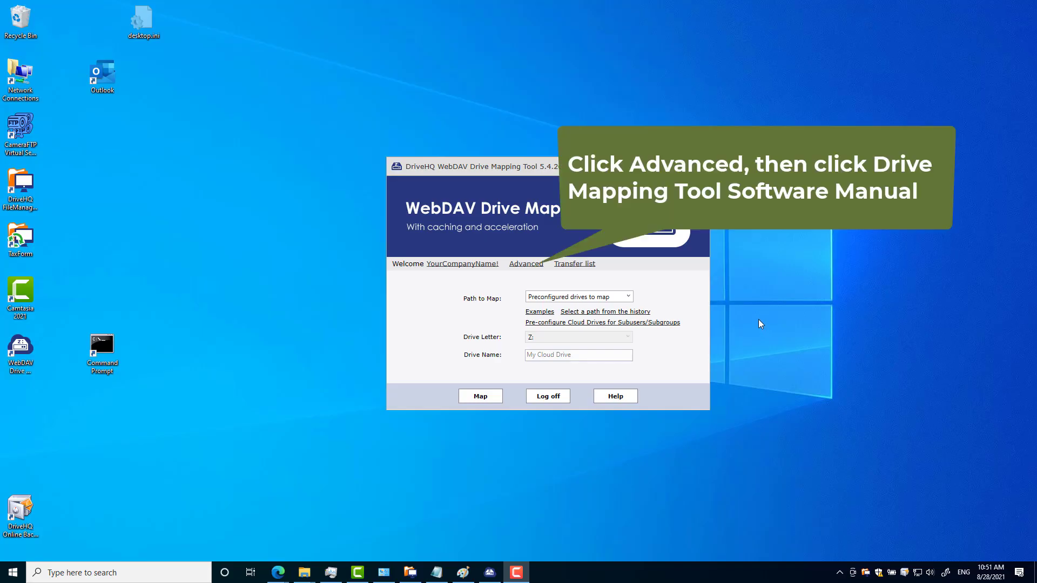
Open the DriveHQ WebDAV Drive Mapping Manual from Advanced and scroll to its Contents page
click(525, 265)
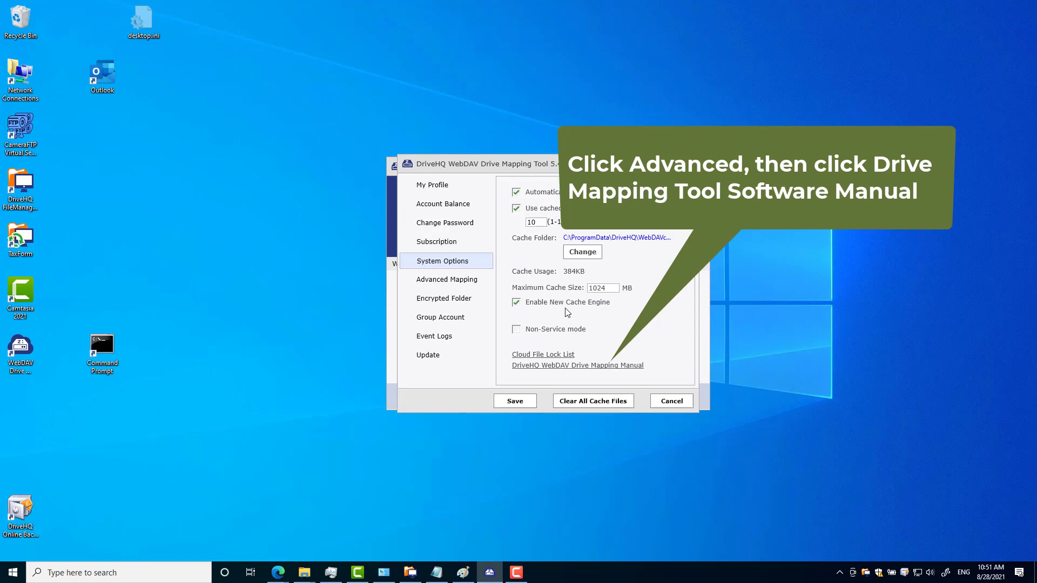
click(588, 366)
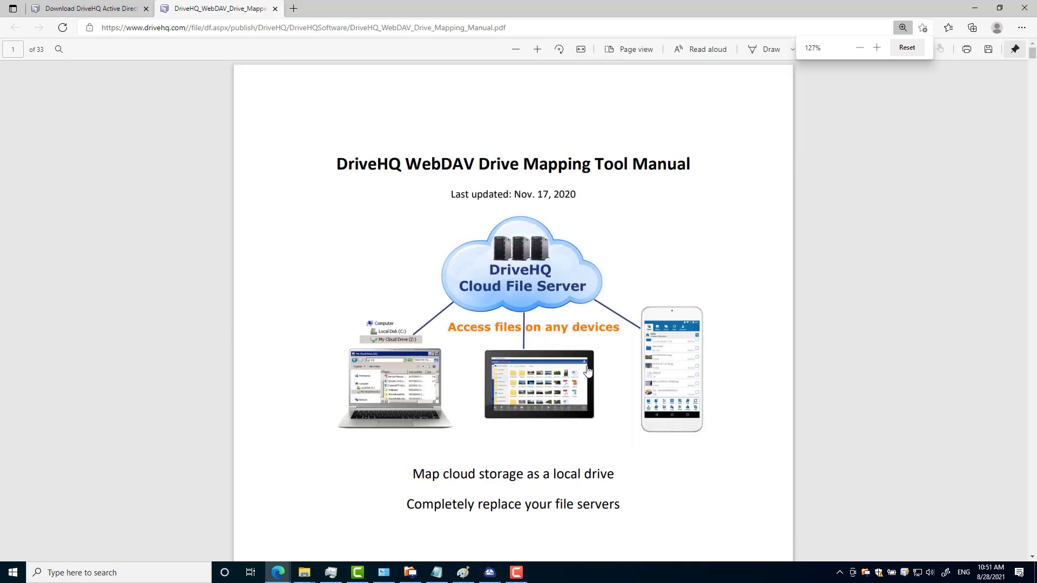
scroll(687, 270, down, 3)
scroll(689, 271, down, 10)
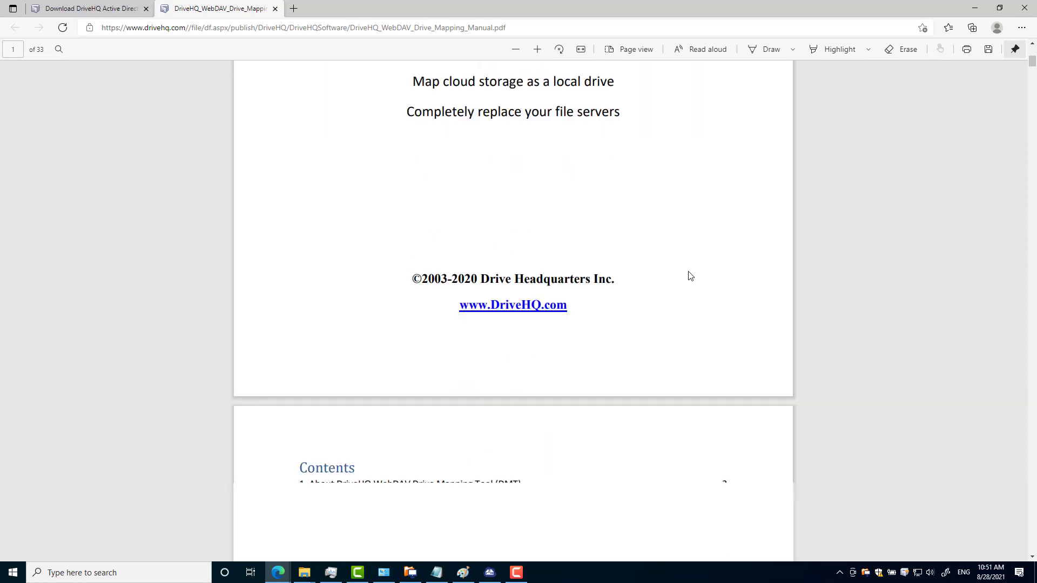
scroll(688, 275, down, 2)
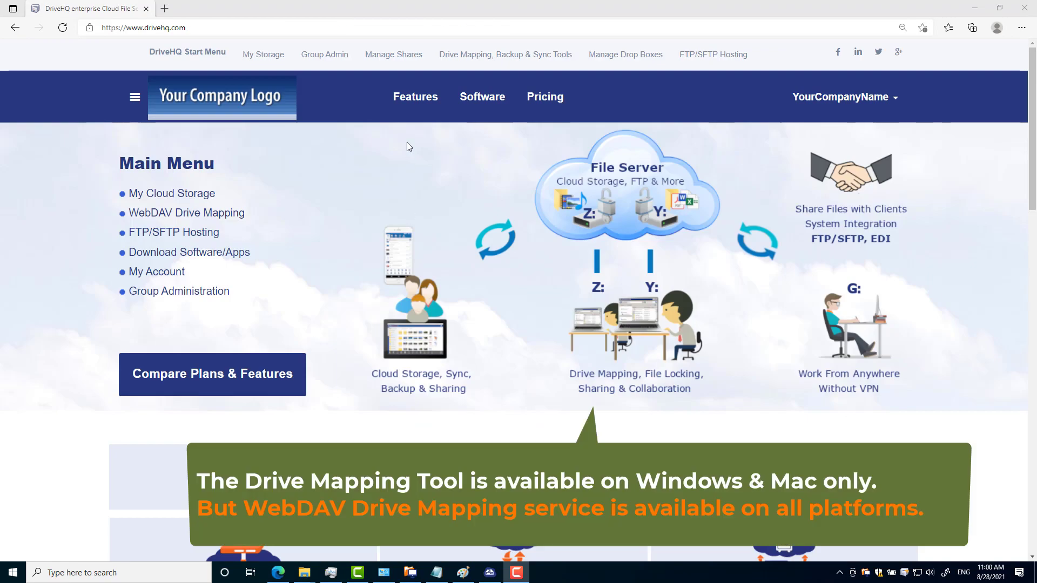
Open Features > Cloud Drive Mapping and scroll through the WebDAV Drive page's benefits
mouse_move(409, 99)
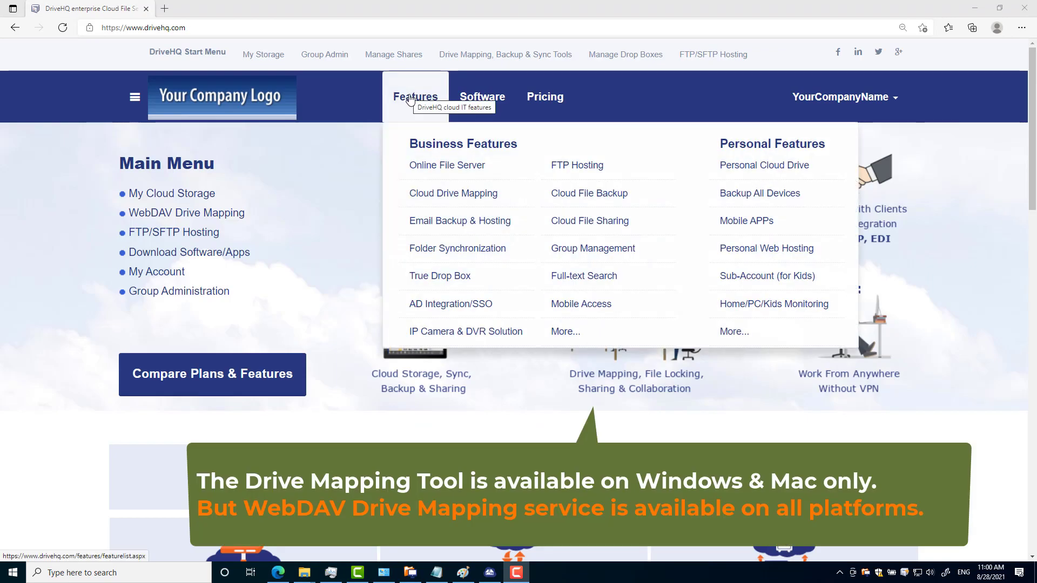
click(449, 195)
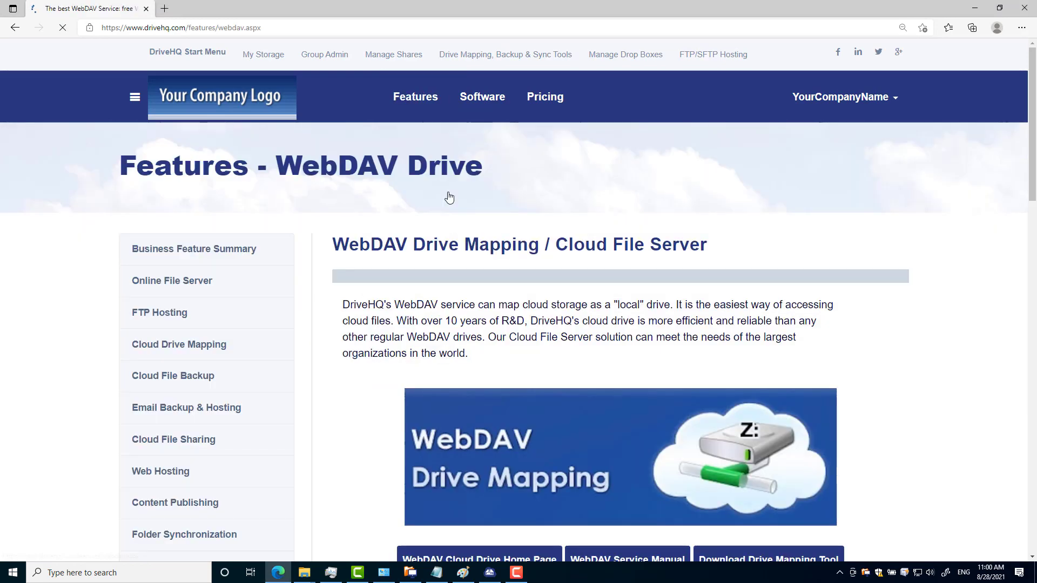
scroll(423, 317, down, 9)
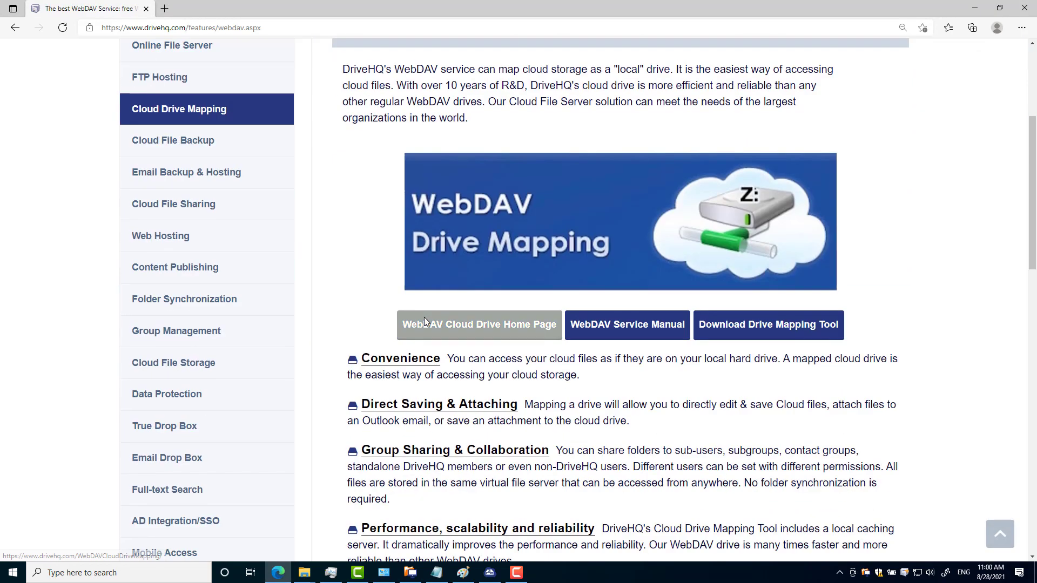
scroll(426, 322, down, 7)
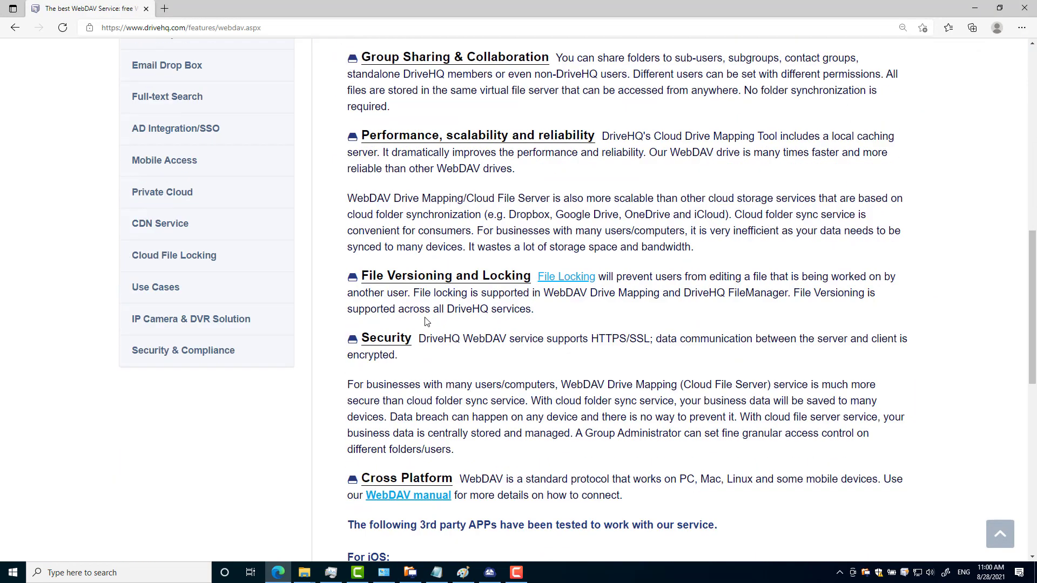